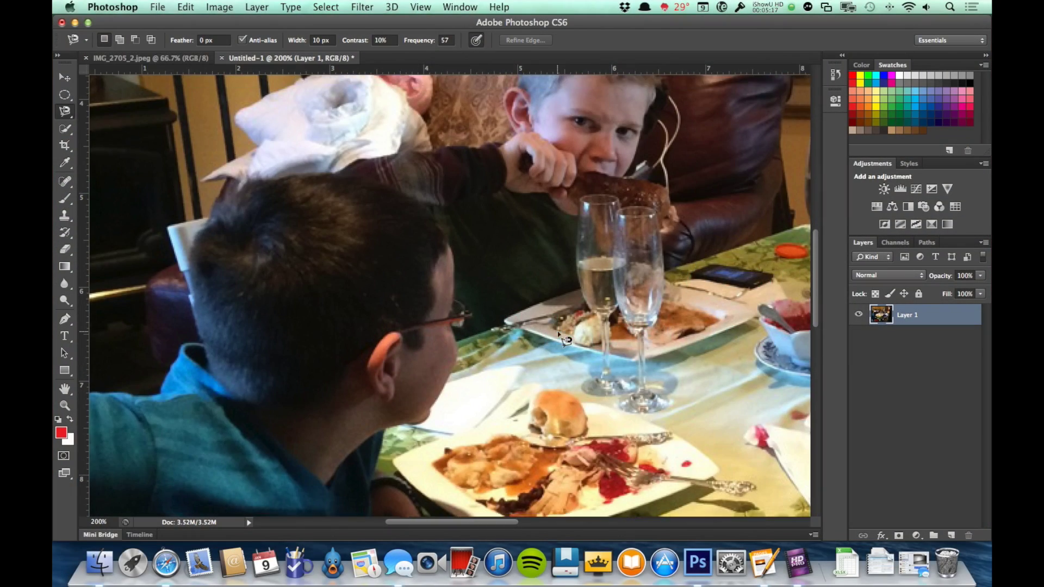
- Select part of the brown leather chair beside the boy with the Magic Wand tool
scroll(563, 340, up, 2)
scroll(563, 339, left, 2)
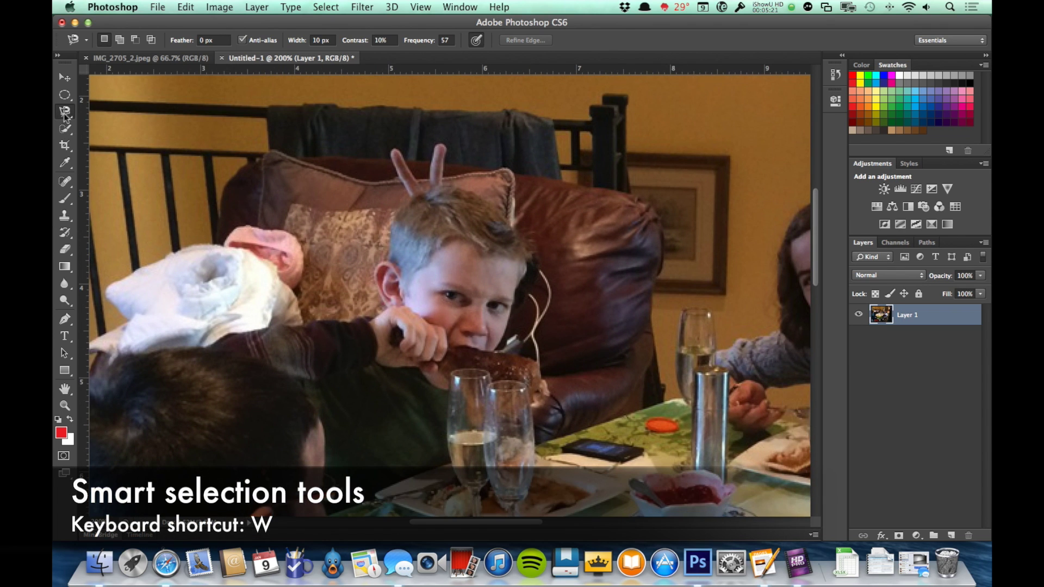
click(67, 131)
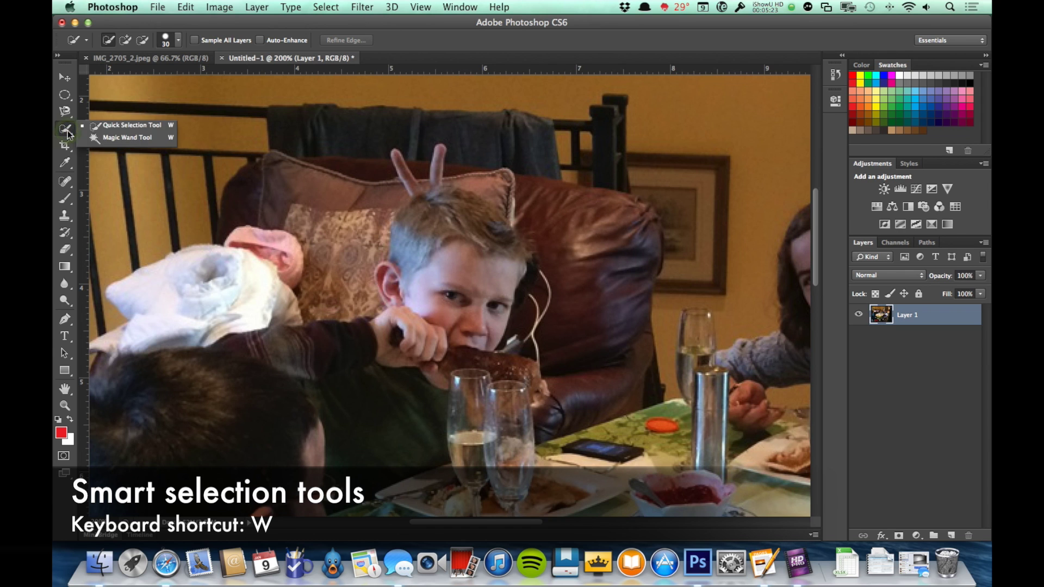
click(140, 137)
click(558, 260)
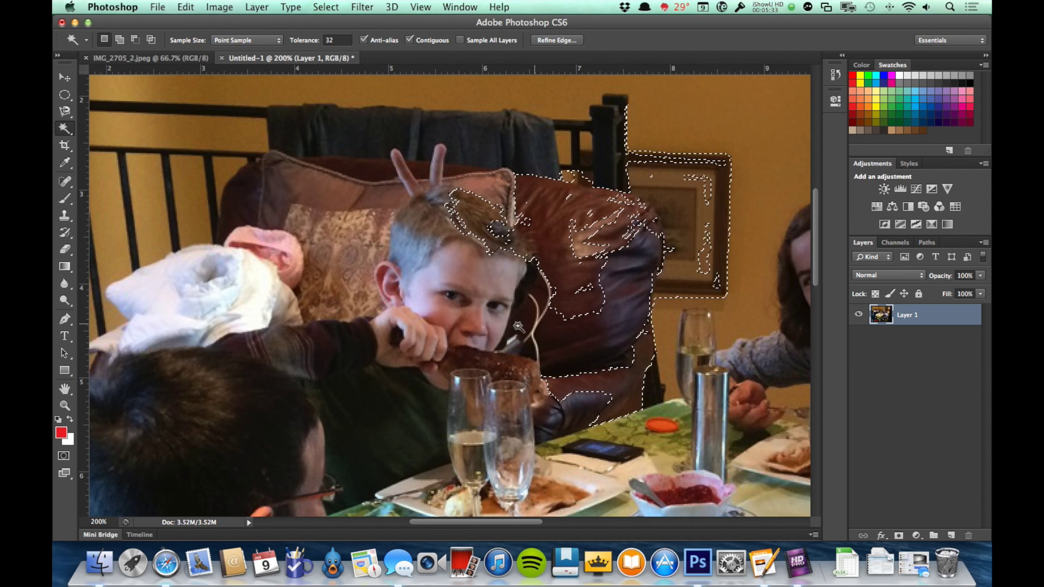
- Select the skin on the boy's forehead with the Magic Wand and add more face and hair areas to the selection
click(440, 280)
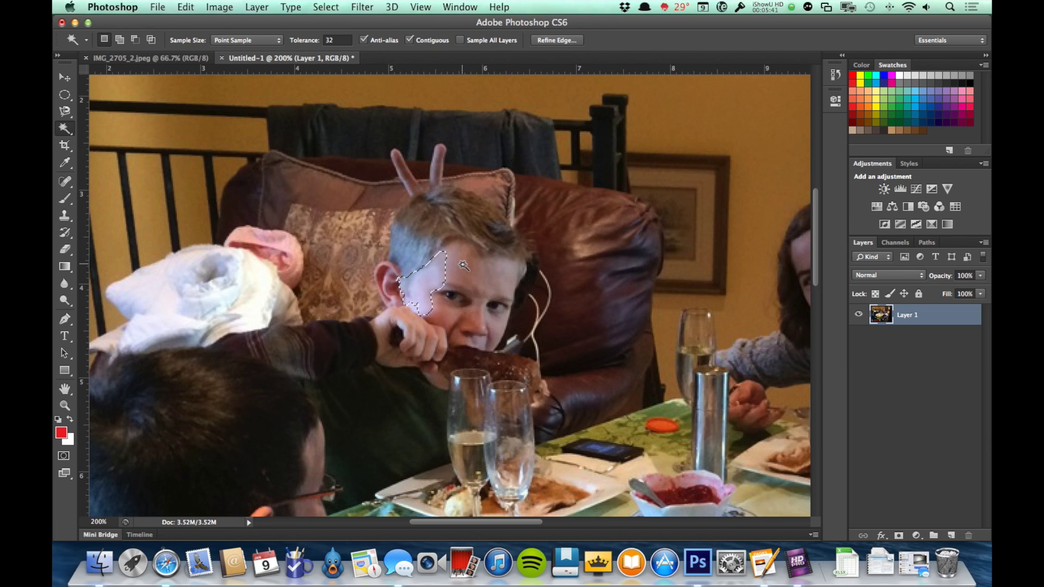
key(shift)
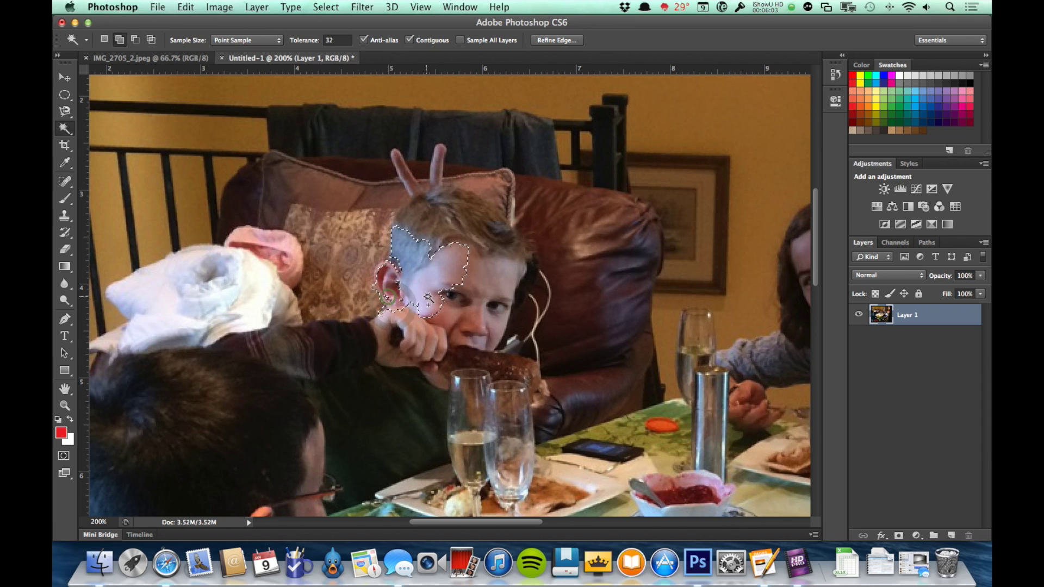
click(457, 308)
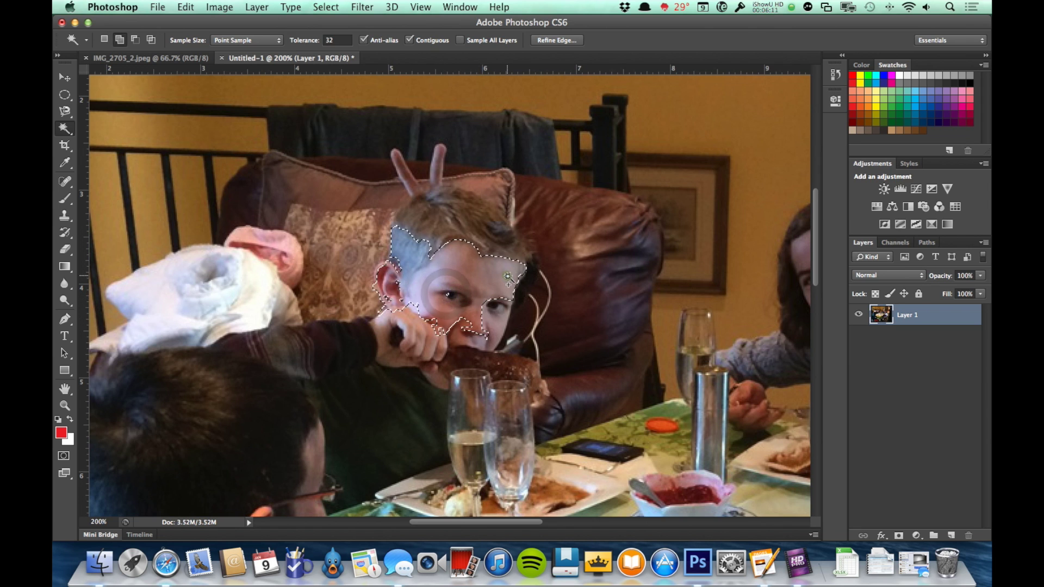
click(497, 185)
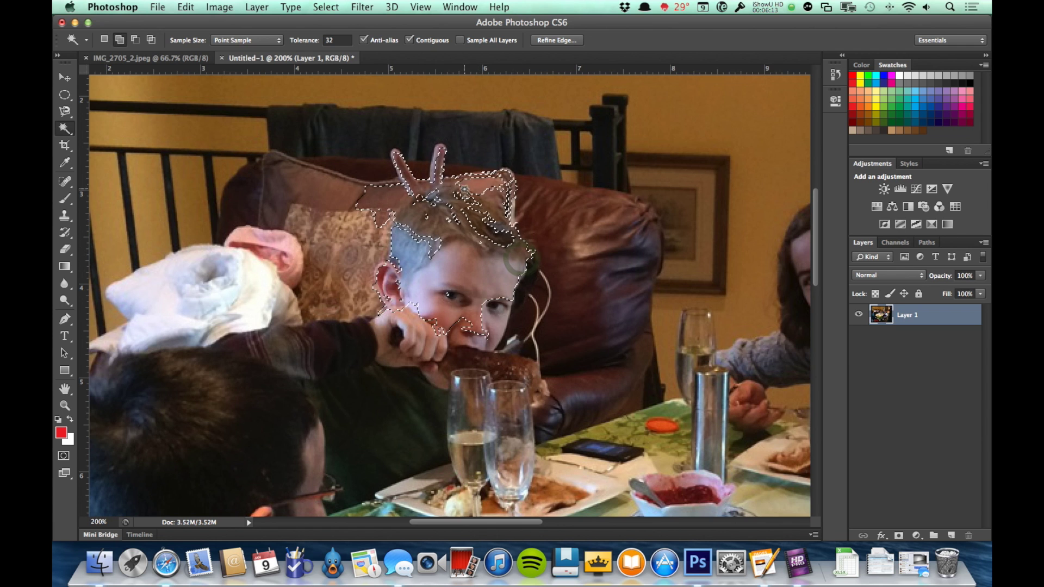
- Subtract the pillow and raised-finger areas from the boy's Magic Wand selection, and deselect everything
key(alt)
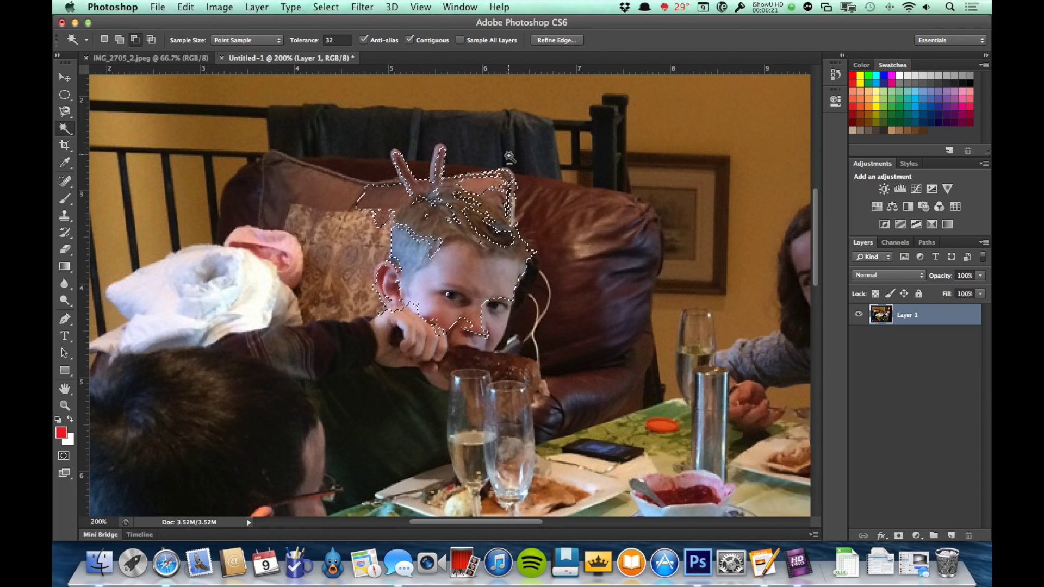
click(505, 184)
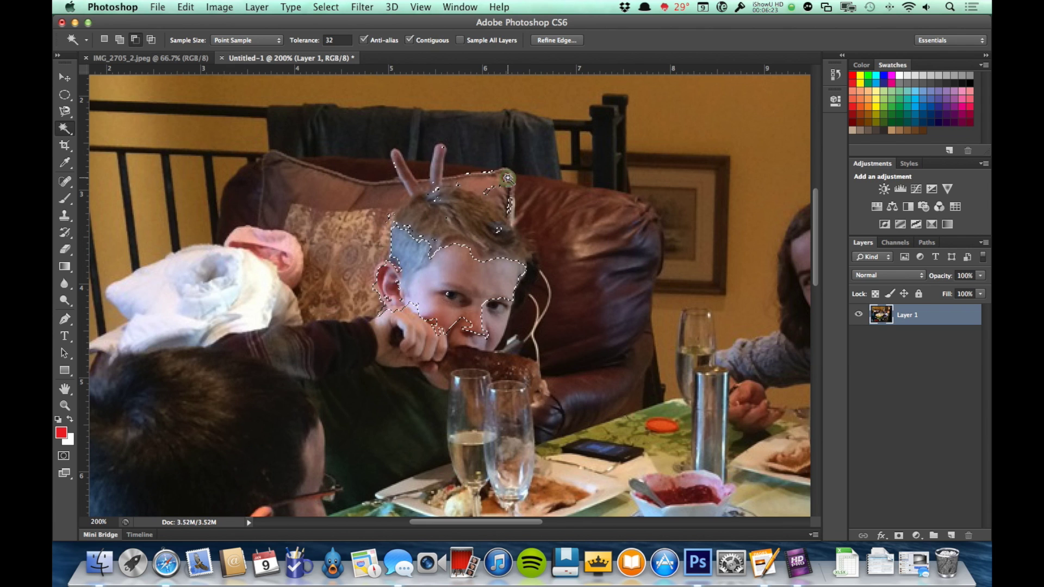
click(509, 204)
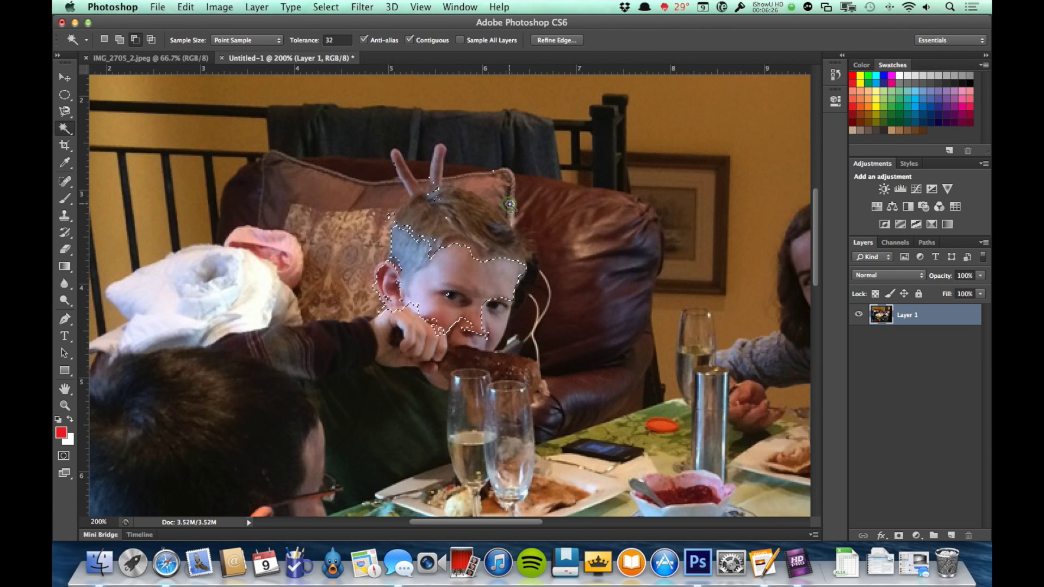
alt+click(434, 189)
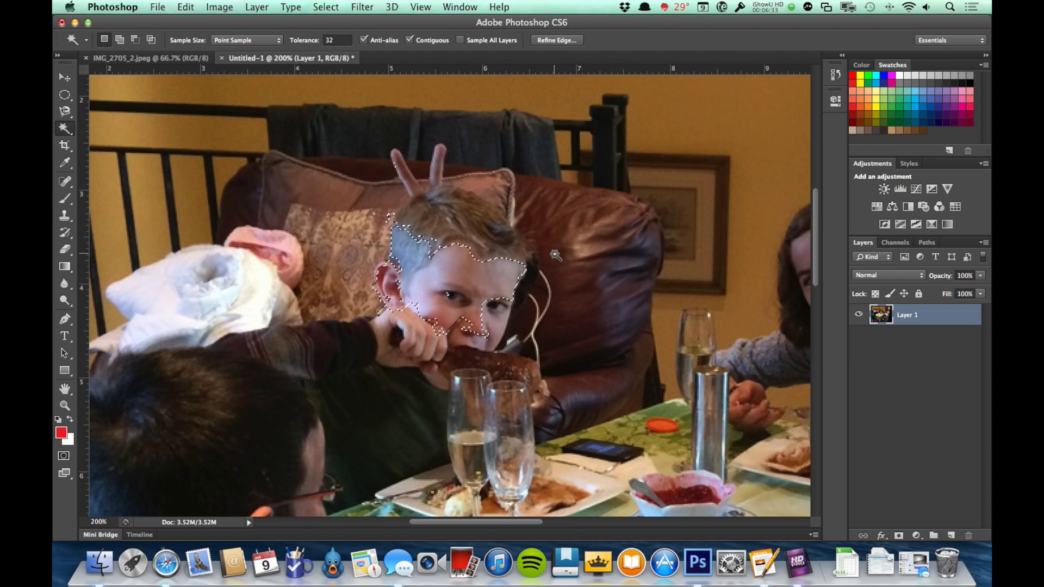
key(super+d)
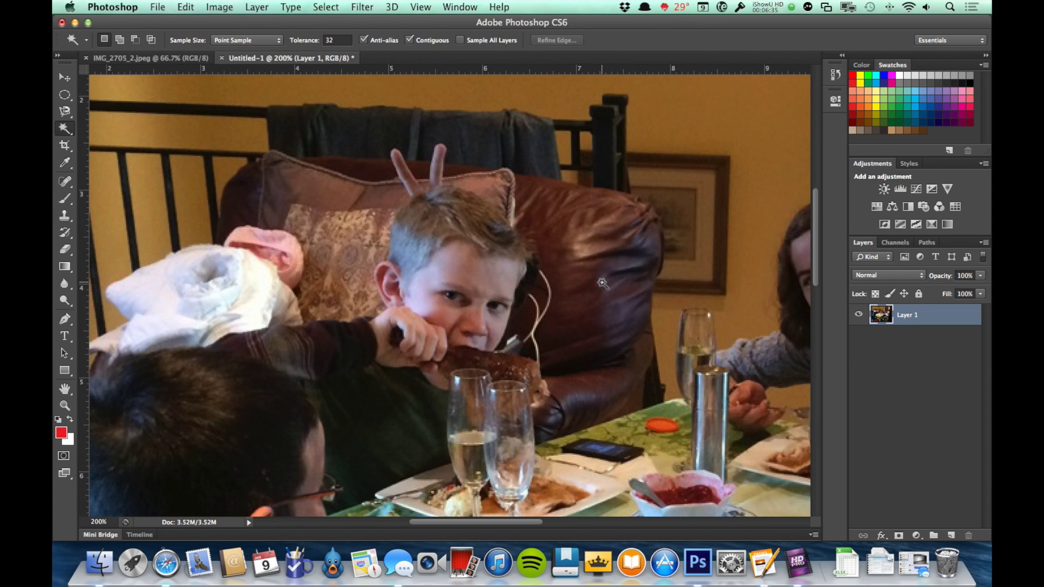
- Select the head and gloved hand of the girl in the white sweater using the Quick Selection tool at brush size 35
scroll(602, 283, right, 10)
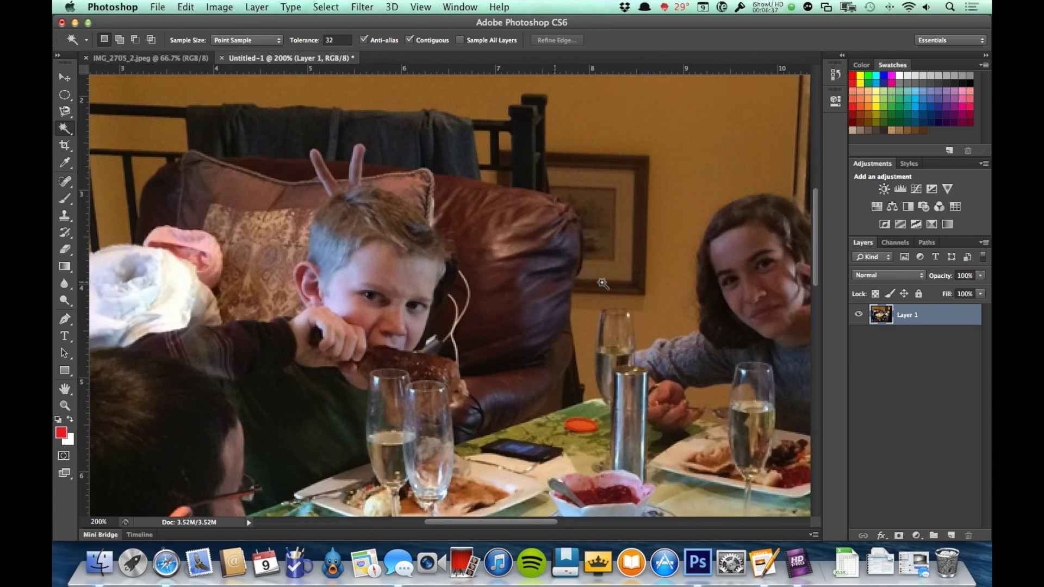
scroll(602, 283, right, 5)
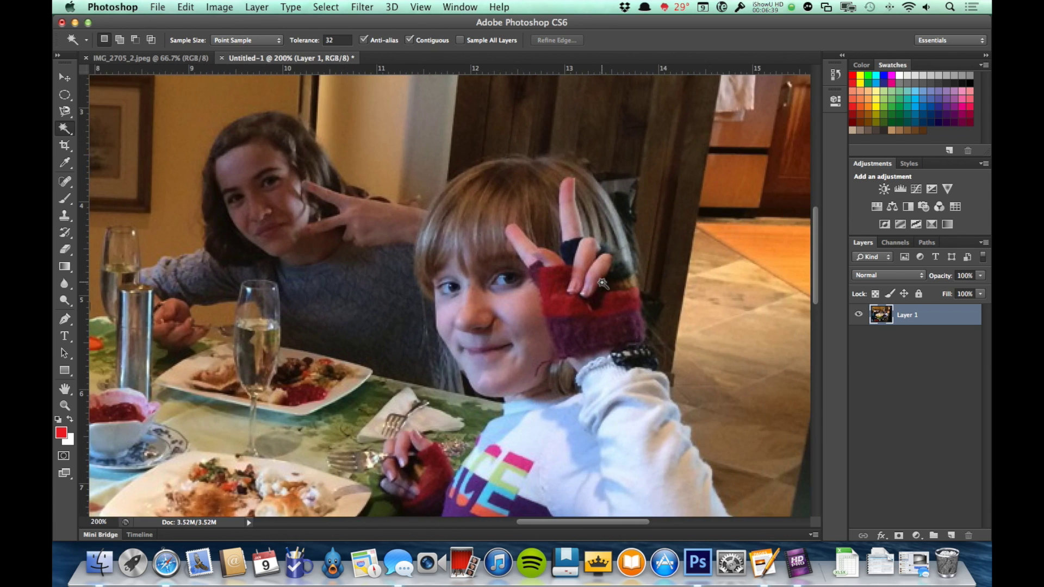
click(60, 132)
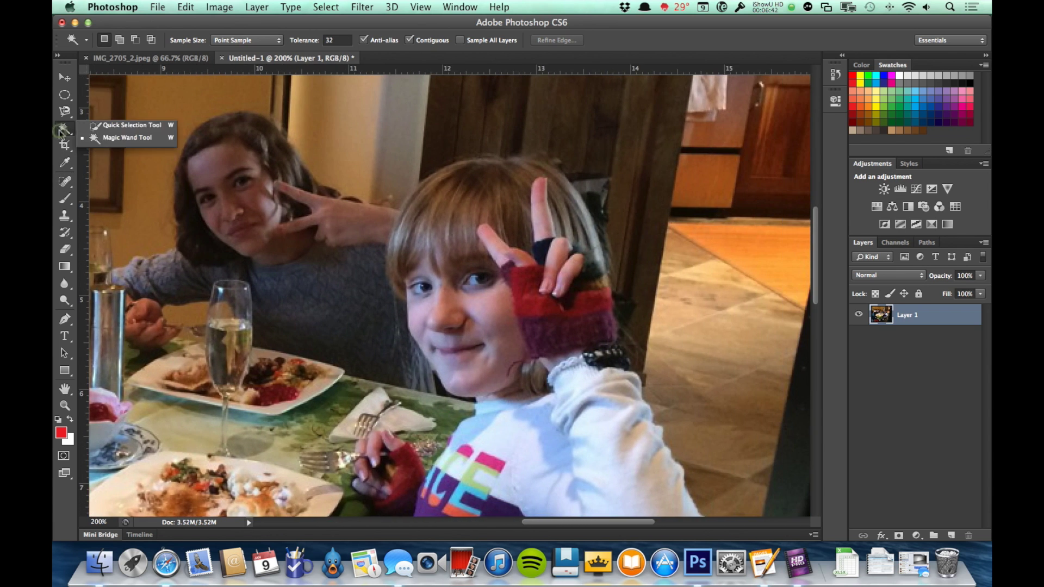
click(130, 124)
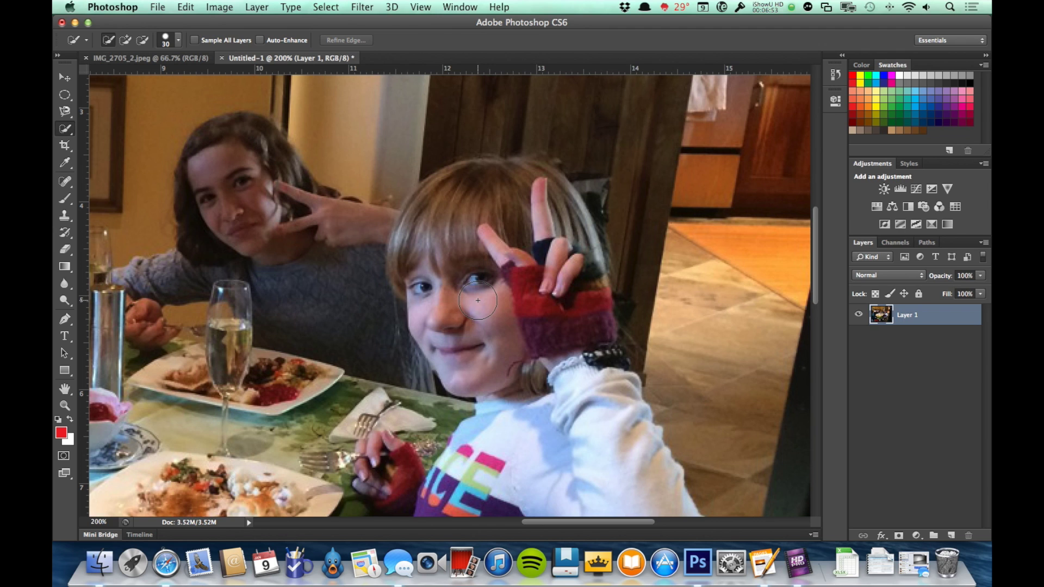
key(bracketleft)
key(bracketleft)
key(bracketright)
key(bracketright)
key(bracketright)
key(bracketright)
key(bracketright)
key(bracketright)
key(bracketright)
mouse_move(469, 304)
mouse_down()
mouse_move(458, 238)
mouse_move(479, 211)
mouse_move(551, 228)
mouse_move(567, 259)
mouse_move(453, 236)
mouse_move(410, 257)
mouse_move(430, 204)
mouse_move(496, 169)
mouse_up()
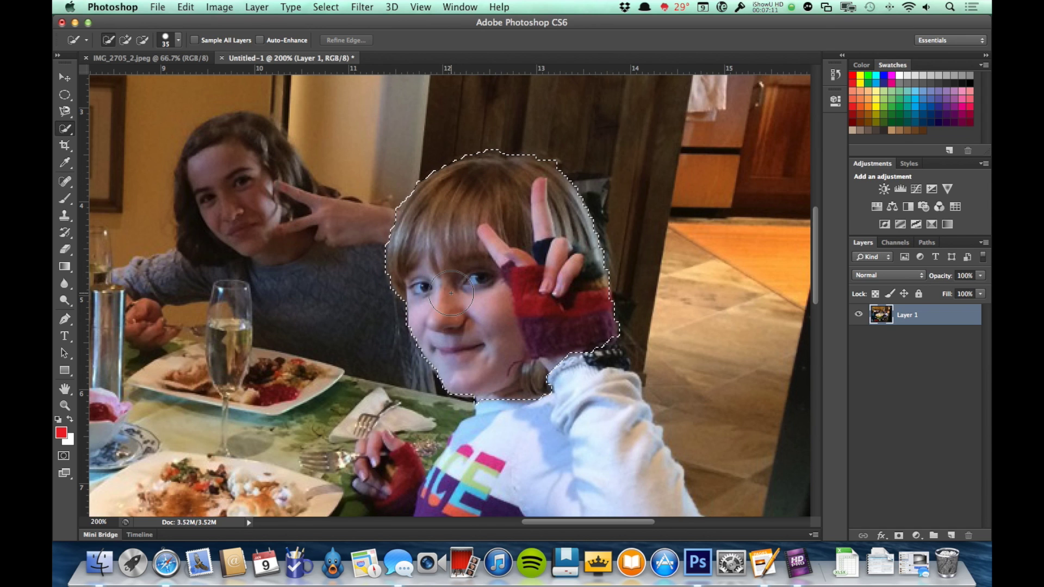
- Extend the quick selection over the dark wooden door behind the girl's head and subtract the door again
drag(482, 304, 477, 287)
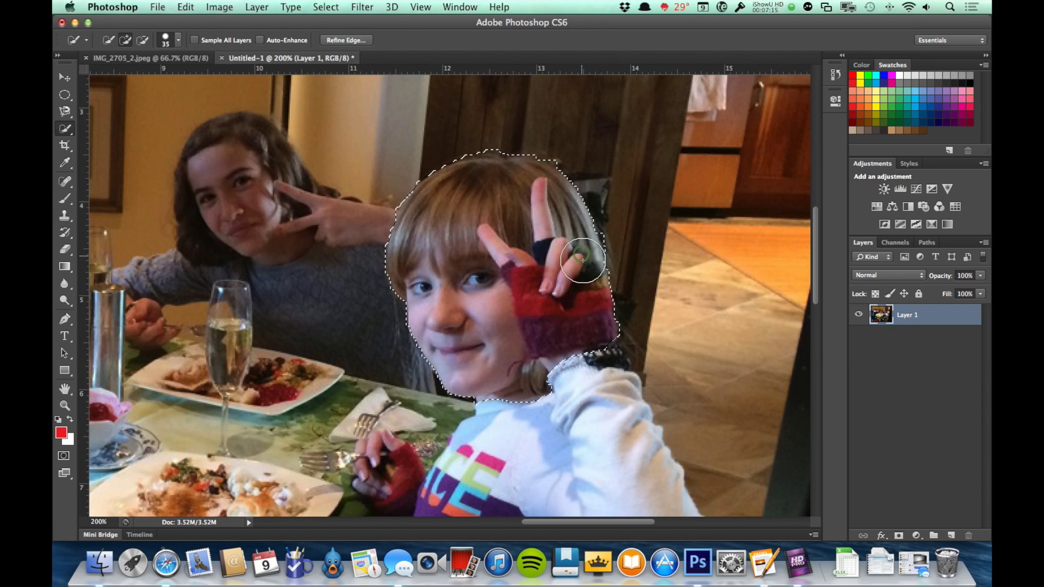
mouse_move(598, 305)
mouse_down()
mouse_move(602, 321)
mouse_move(637, 228)
mouse_up()
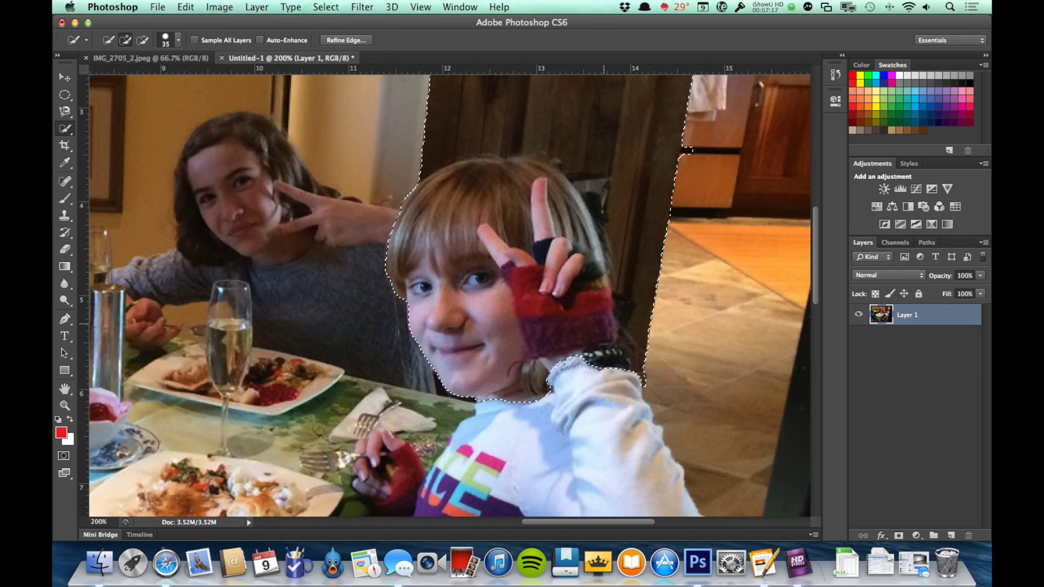
mouse_move(645, 112)
mouse_down()
mouse_move(662, 100)
mouse_move(589, 87)
mouse_move(646, 101)
mouse_move(681, 159)
mouse_move(668, 196)
mouse_move(582, 121)
mouse_move(466, 75)
mouse_move(411, 100)
mouse_move(405, 137)
mouse_move(408, 161)
mouse_move(517, 87)
mouse_move(676, 234)
mouse_move(652, 284)
mouse_up()
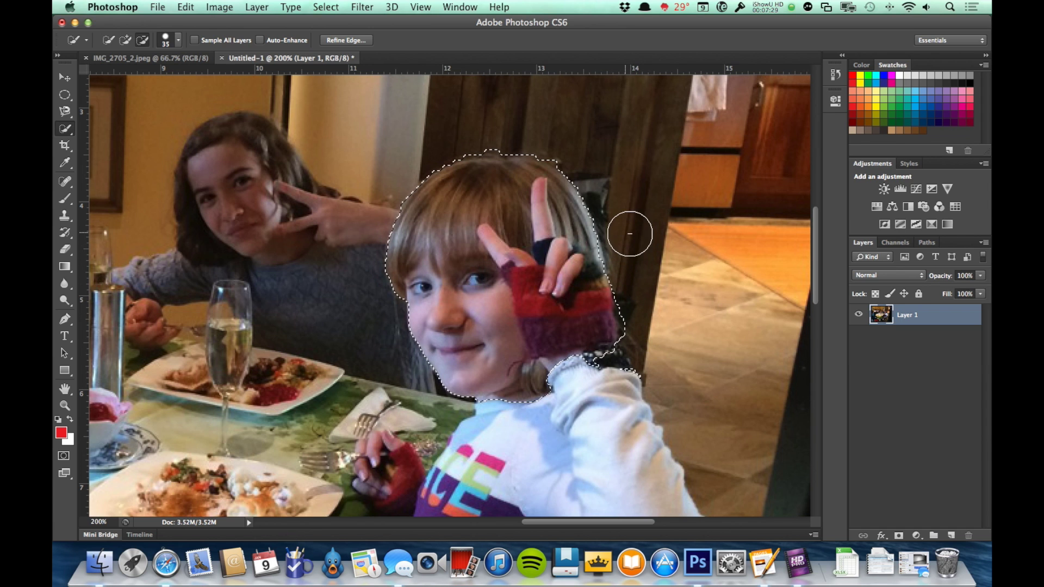
- Subtract the background beside the glove and the bracelet from the selection with a Quick Selection brush of size 6
key(z)
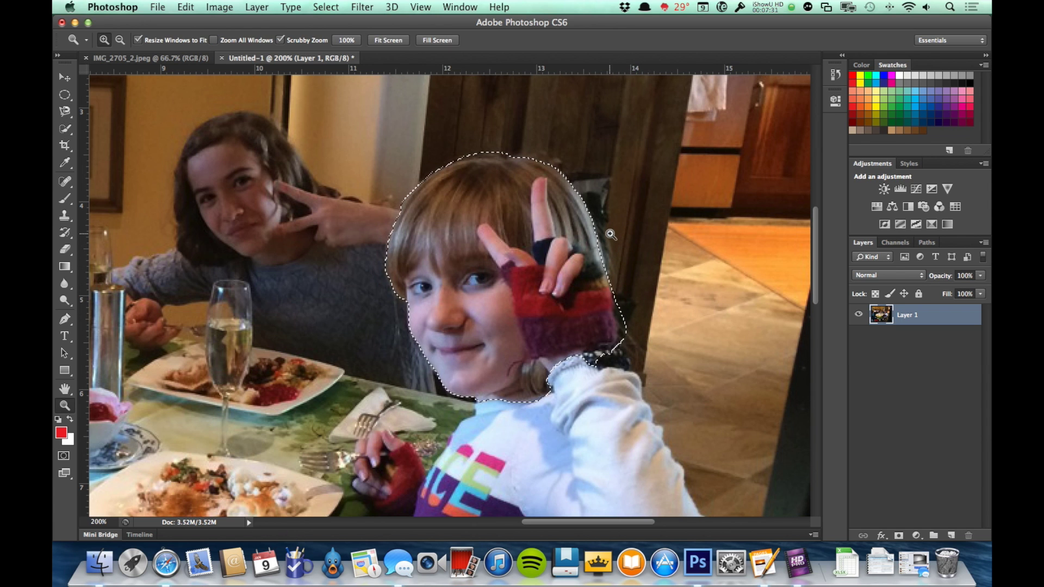
click(611, 234)
click(608, 230)
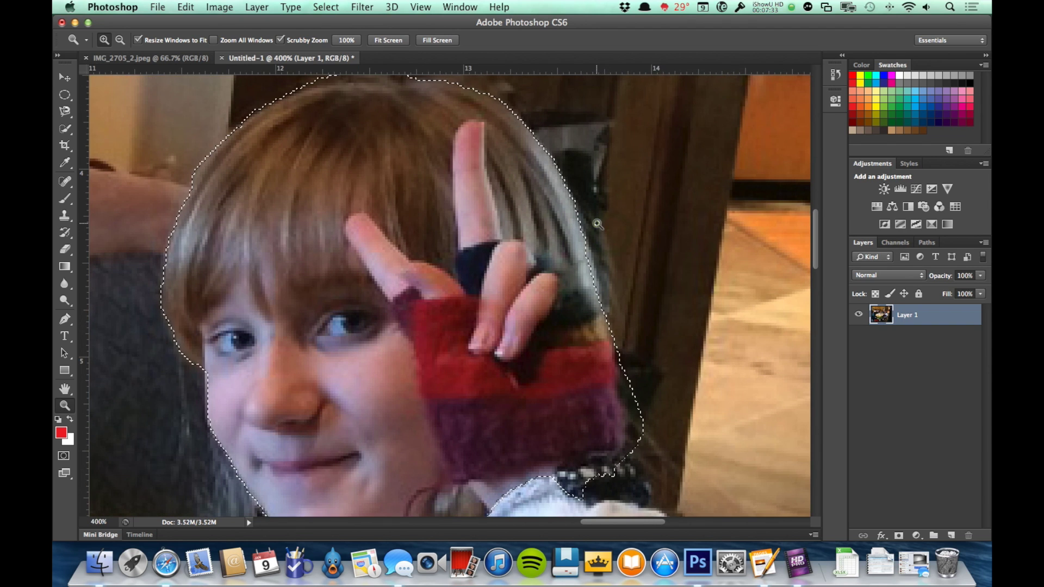
click(598, 224)
key(w)
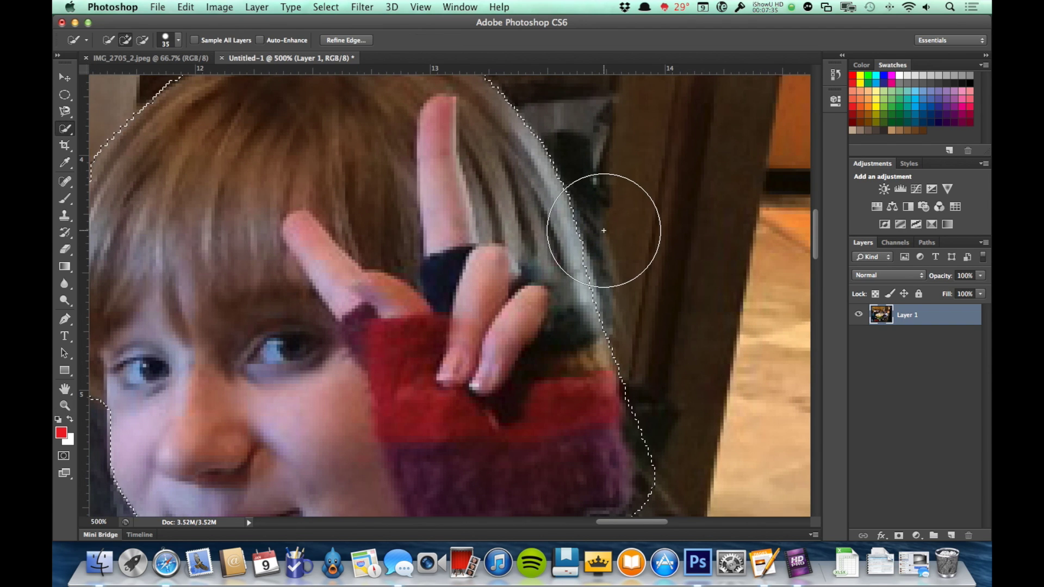
key(bracketleft)
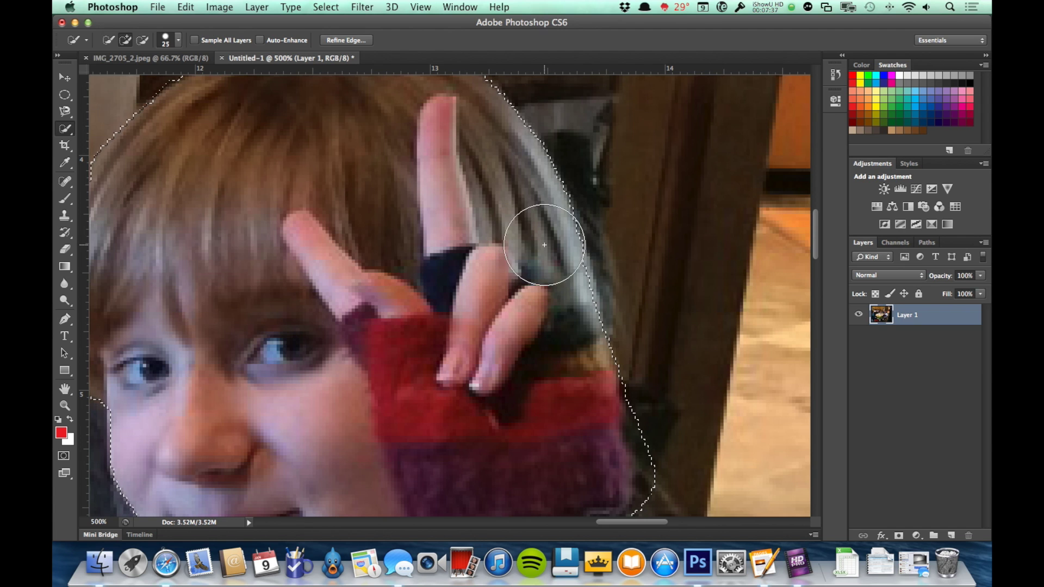
key(bracketleft)
key(bracketleft)
key(bracketleft)
scroll(613, 259, down, 5)
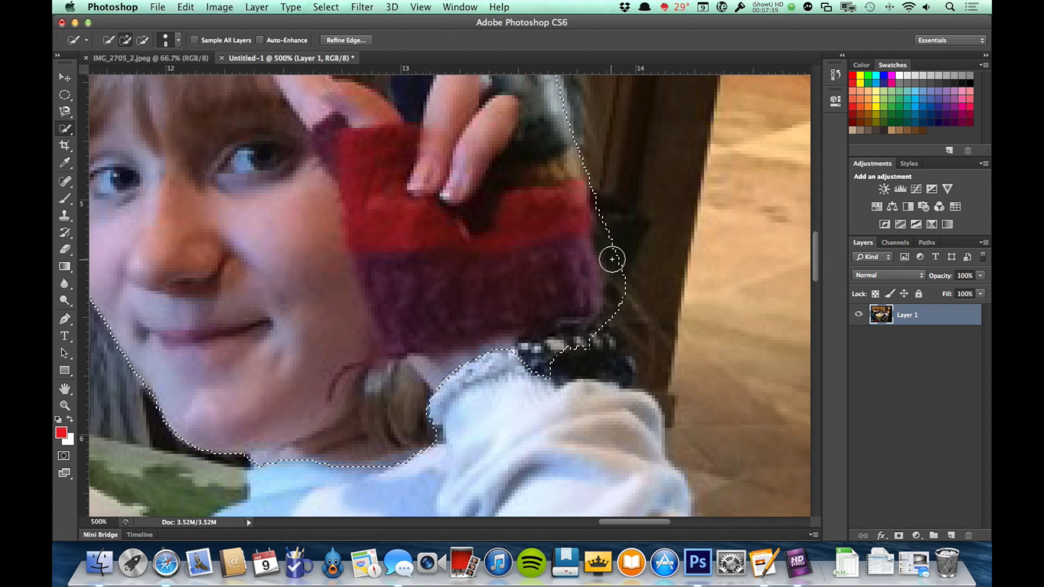
key(bracketleft)
key(bracketleft)
key(alt)
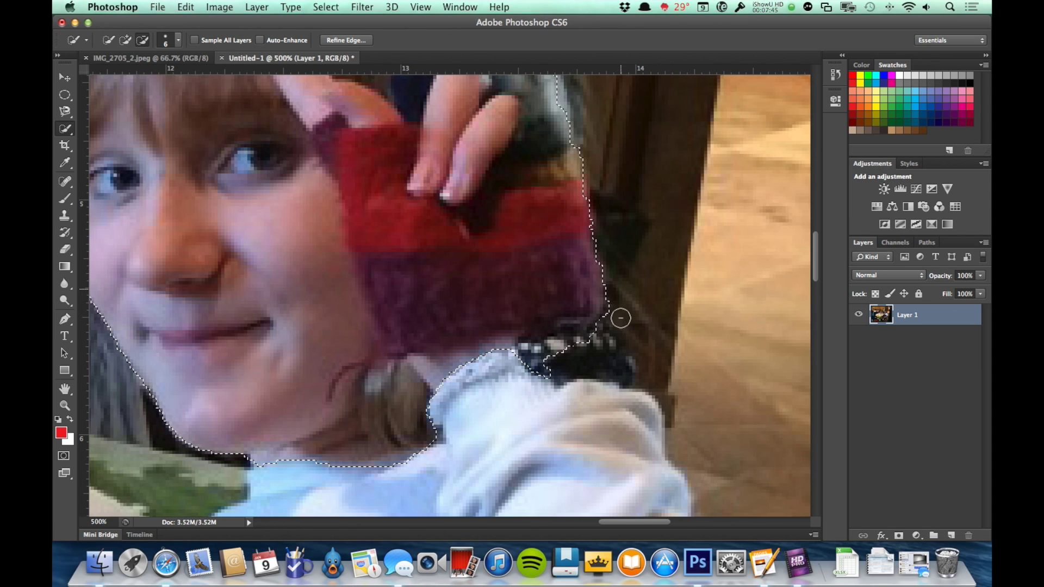
mouse_move(587, 344)
mouse_down()
mouse_move(533, 350)
mouse_move(556, 350)
mouse_up()
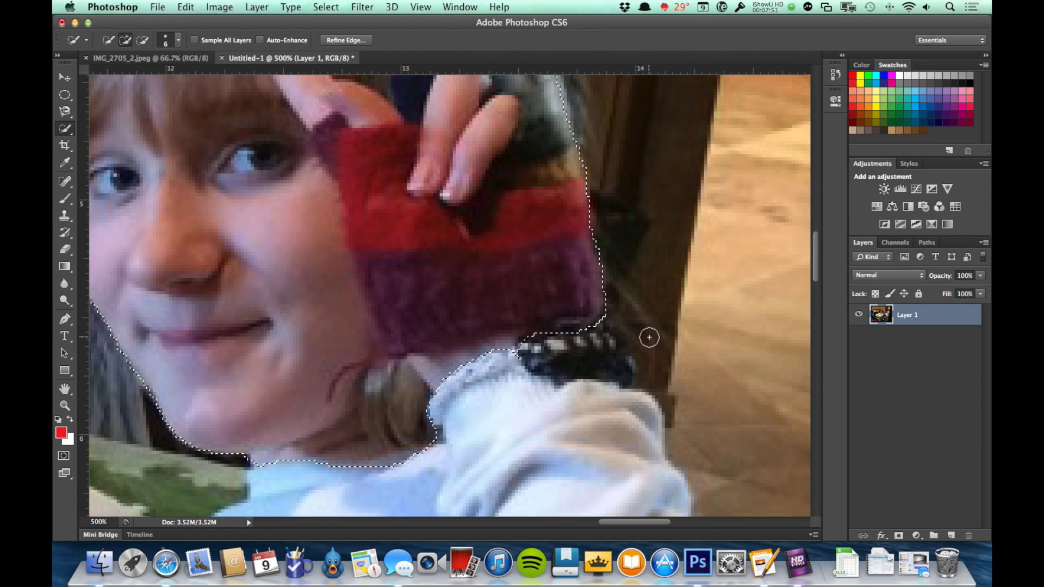
- Add the pixels along the purple glove's lower outer edge to the selection with a Quick Selection brush of size 1
key(z)
click(542, 334)
click(589, 293)
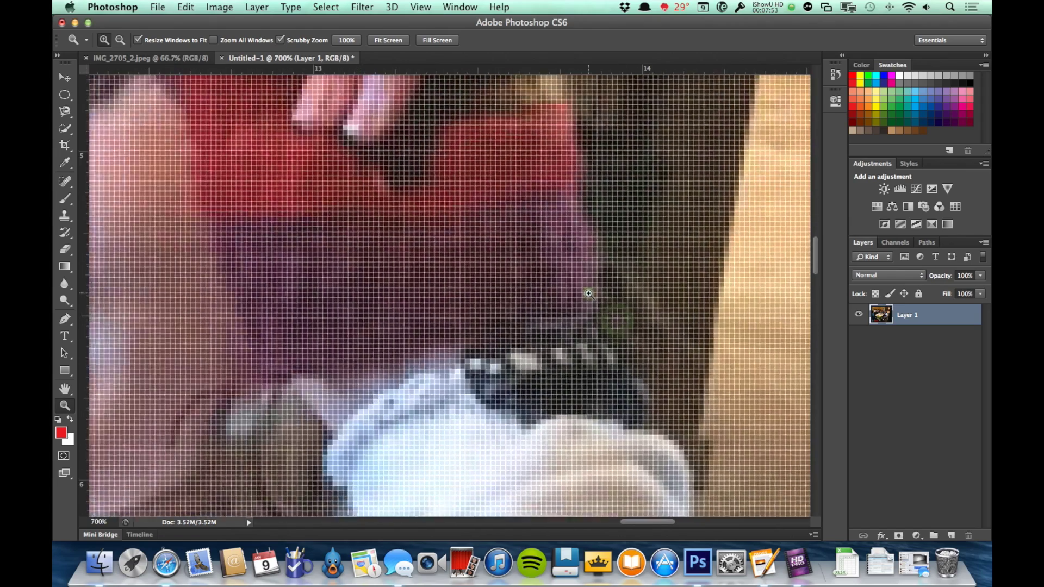
drag(588, 294, 646, 294)
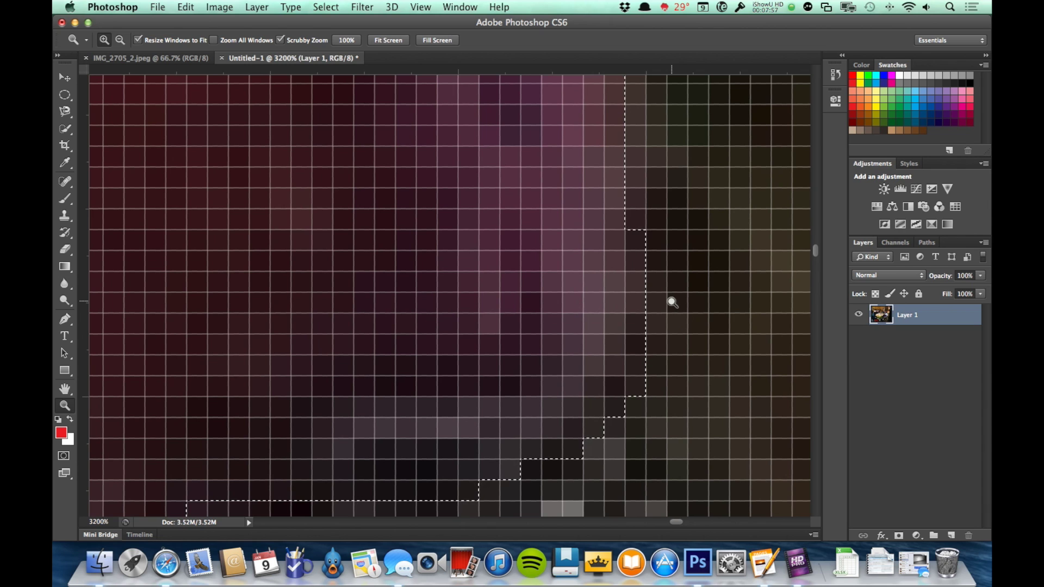
key(w)
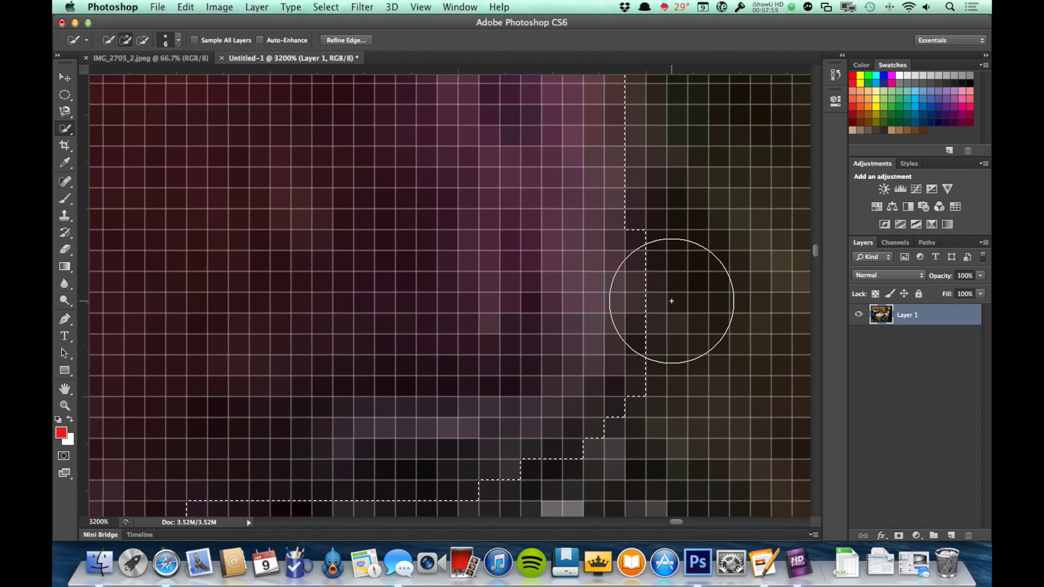
key(bracketleft)
key(bracketleft)
key(bracketleft)
key(bracketleft)
key(bracketleft)
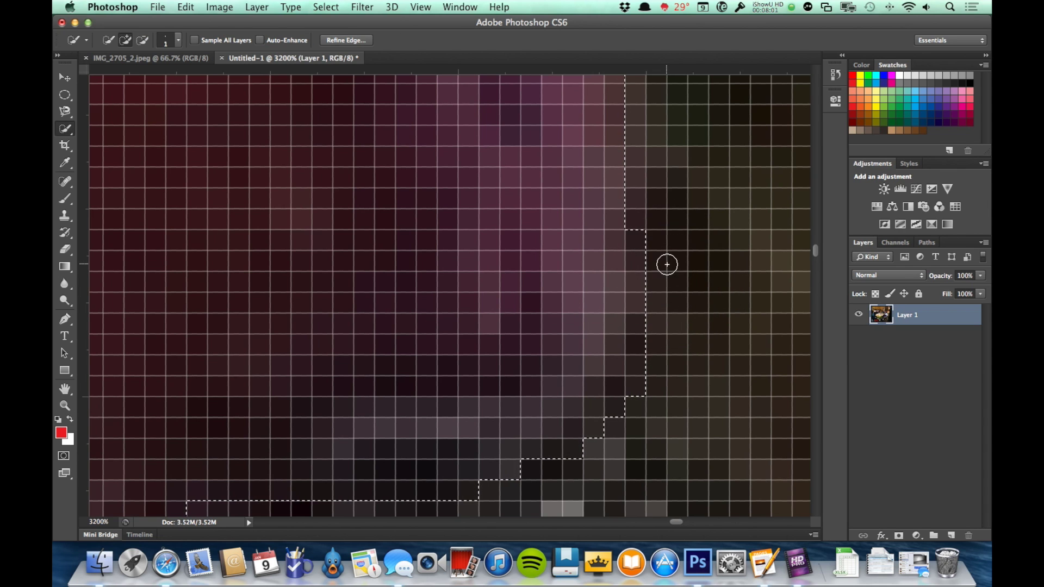
mouse_move(667, 265)
mouse_down()
mouse_move(657, 191)
mouse_move(664, 286)
mouse_up()
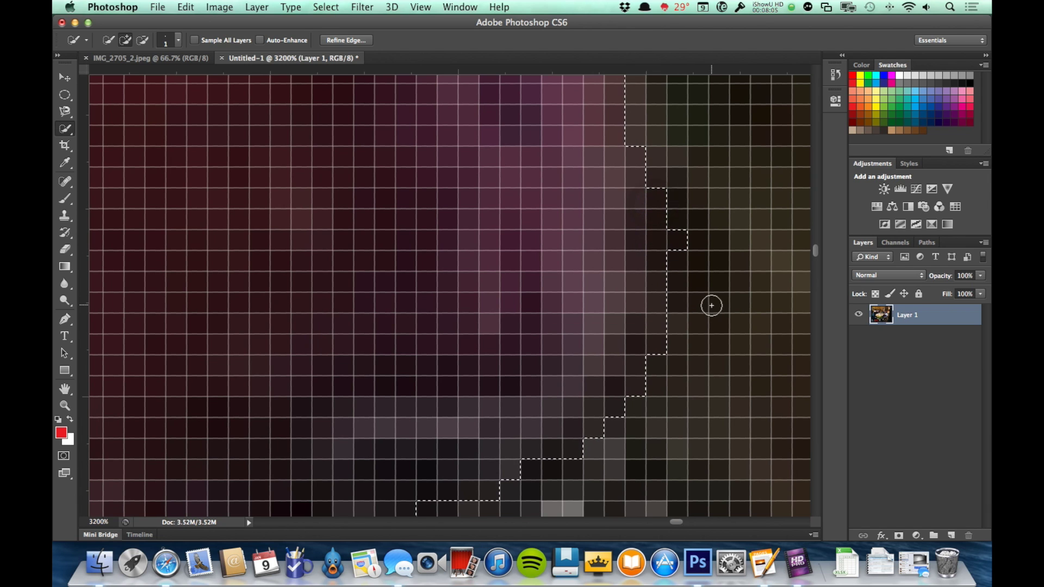
- Fit the whole photo in view and move the selected head over the dark-haired girl at the far side of the table
double_click(64, 389)
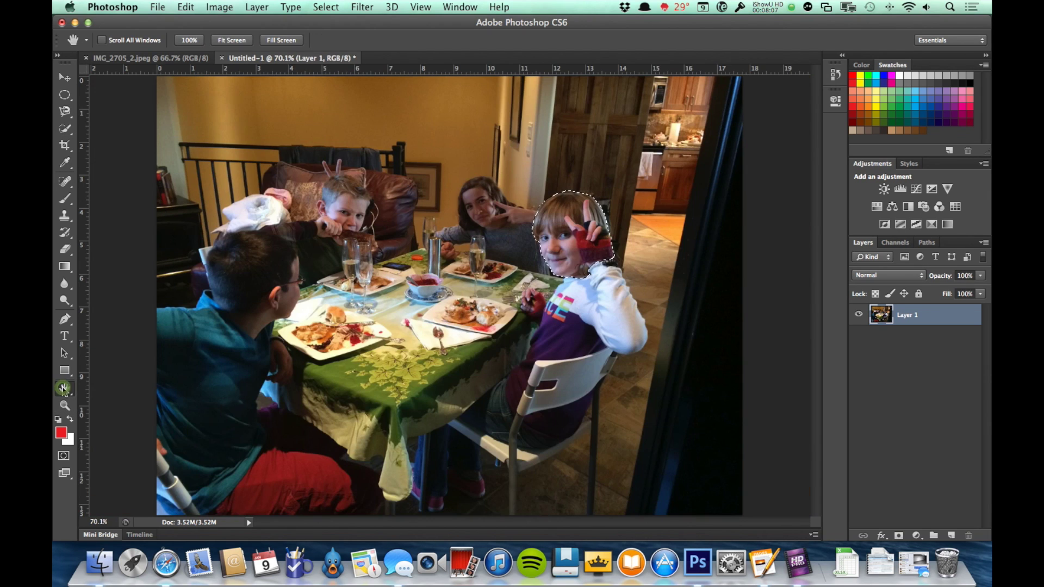
key(v)
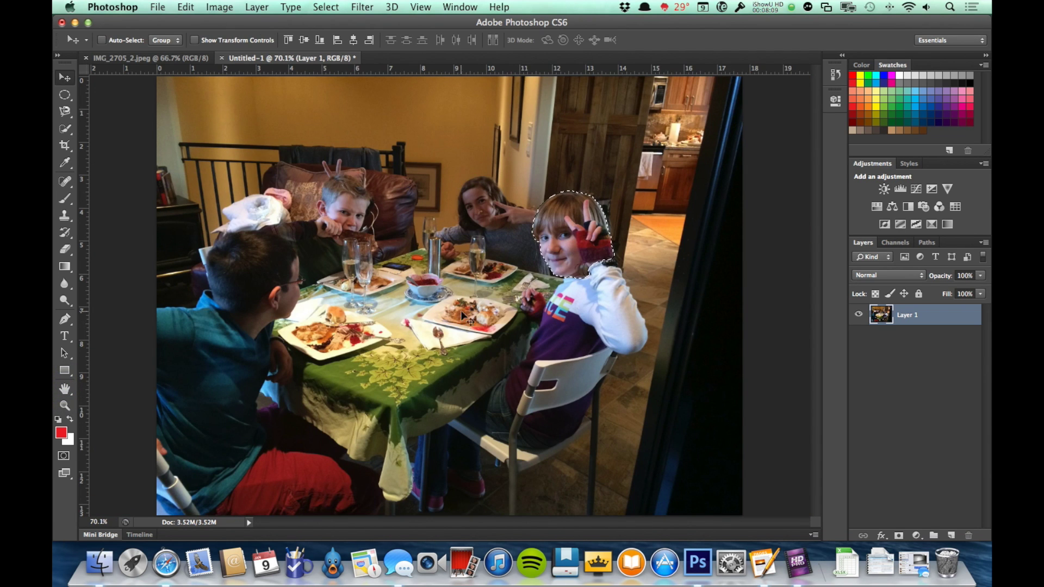
drag(577, 229, 456, 208)
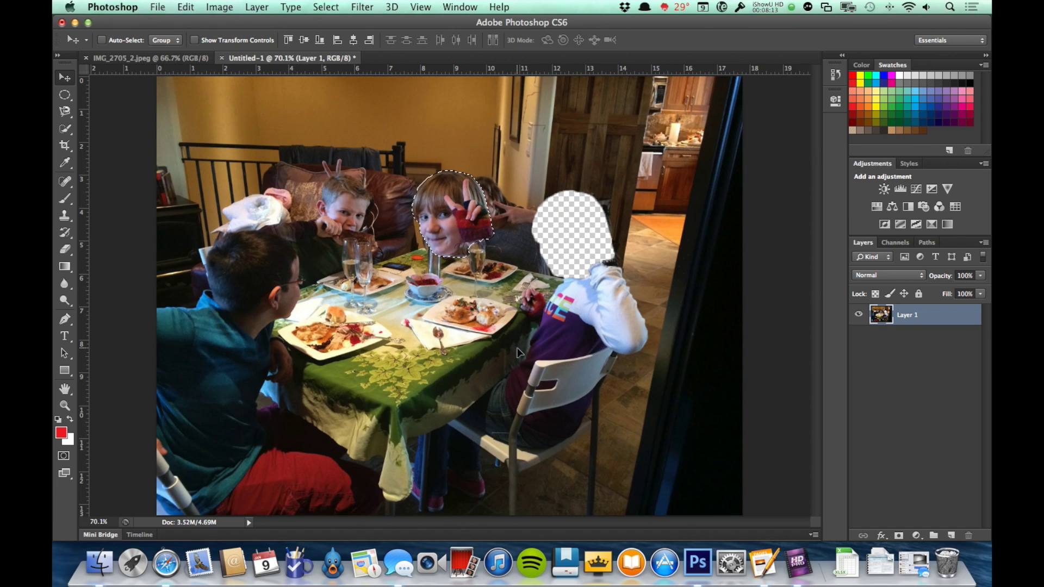
- Undo the move of the selected head and clear the selection
key(super+z)
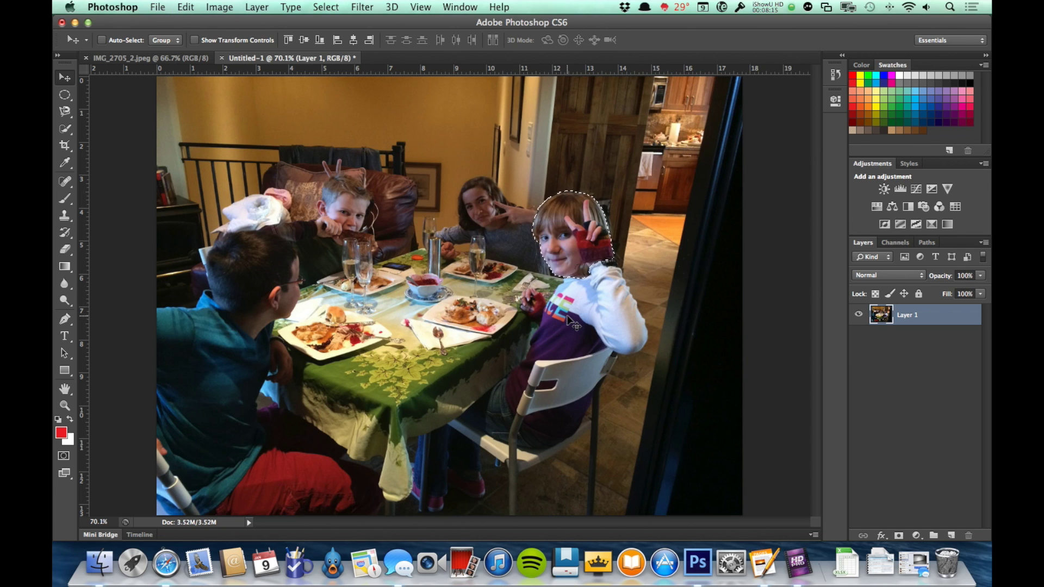
key(super+d)
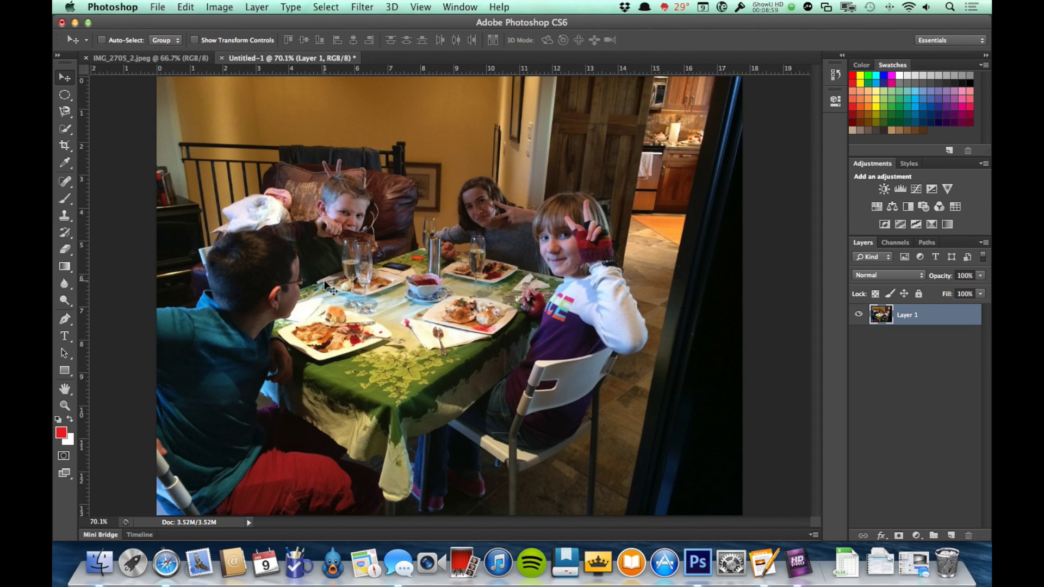
- Set the Pen tool to Path mode for outlining the face of the blonde girl with the striped glove
key(z)
click(571, 249)
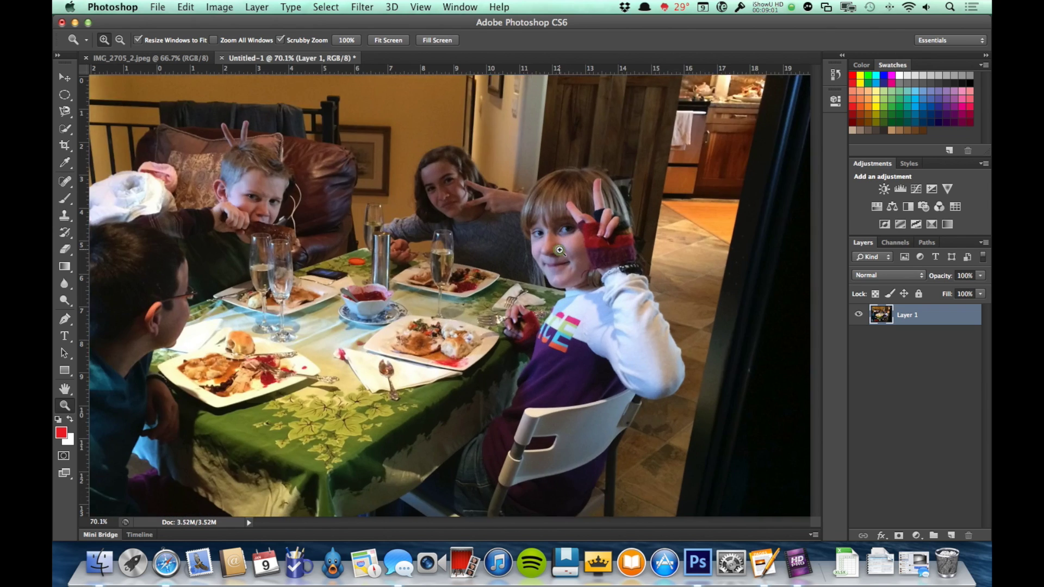
click(565, 249)
click(560, 250)
scroll(582, 236, up, 5)
scroll(583, 236, right, 5)
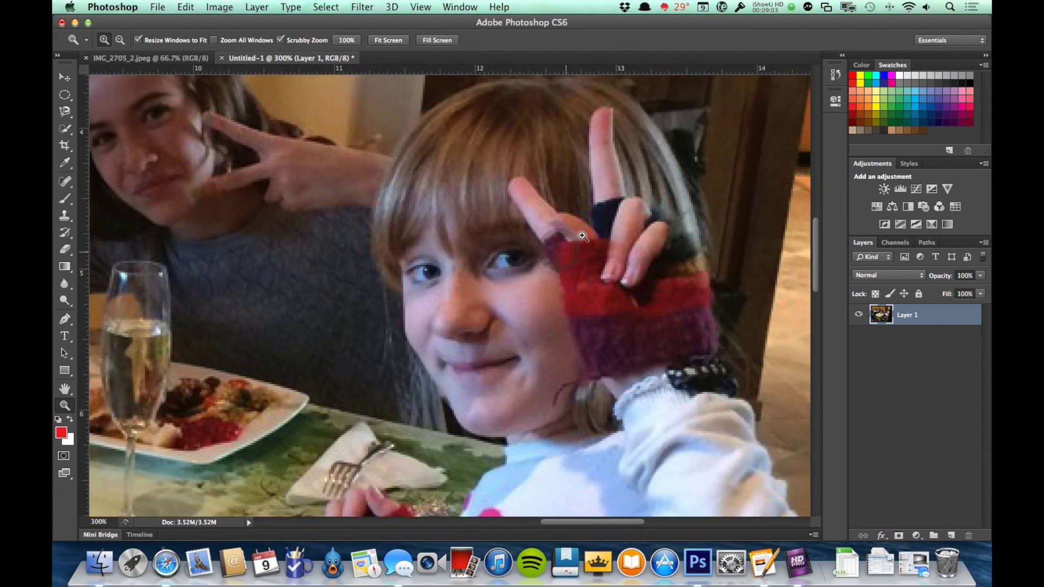
key(p)
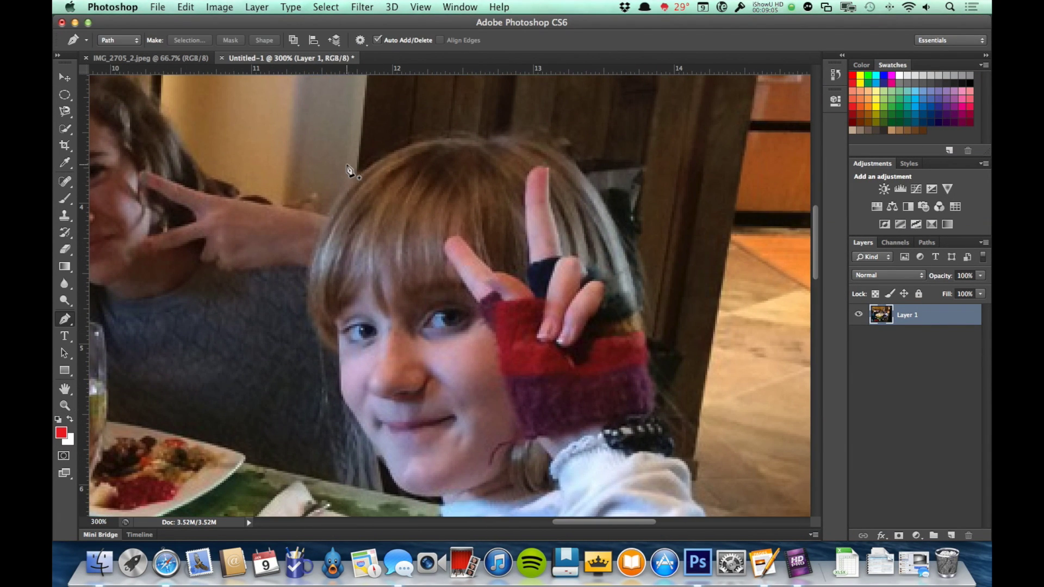
click(116, 41)
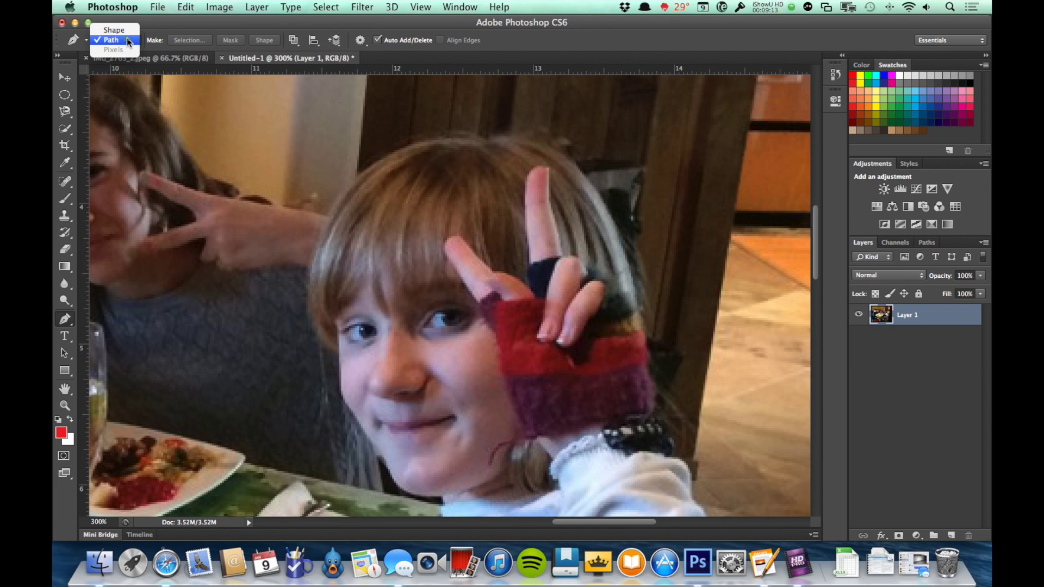
click(127, 39)
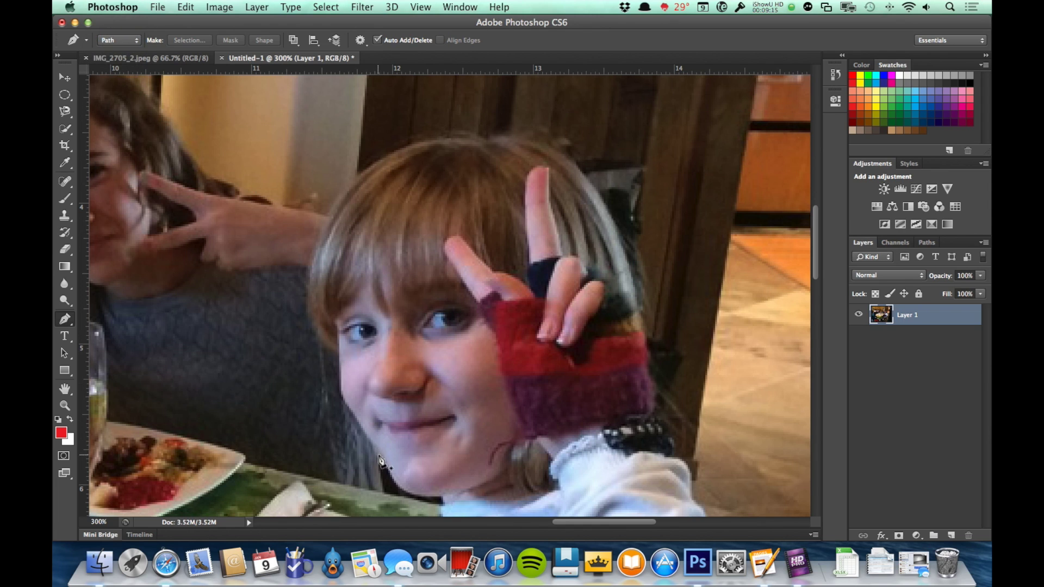
click(392, 483)
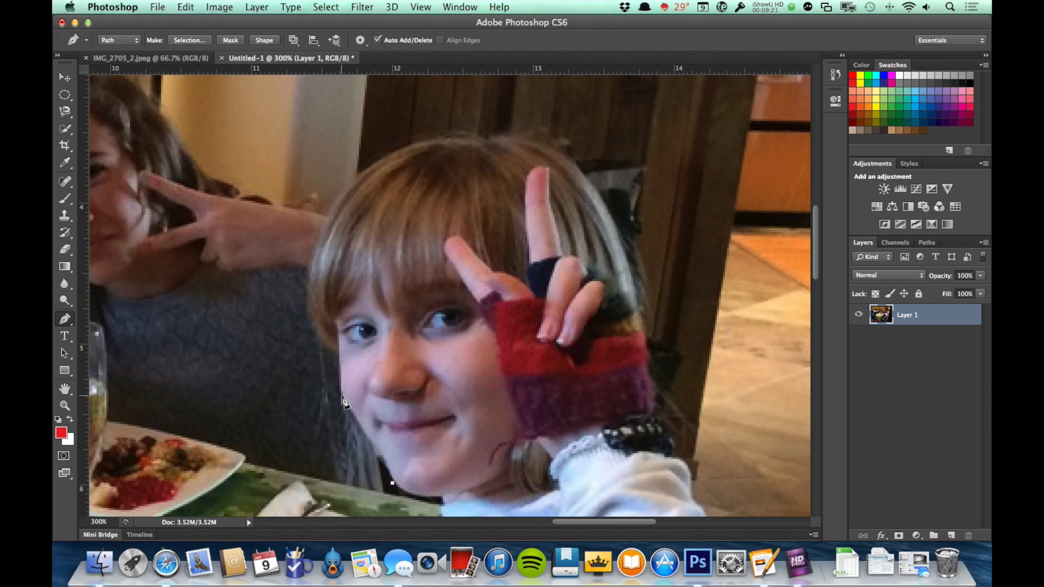
drag(342, 397, 318, 370)
click(337, 328)
drag(334, 324, 331, 278)
right_click(320, 368)
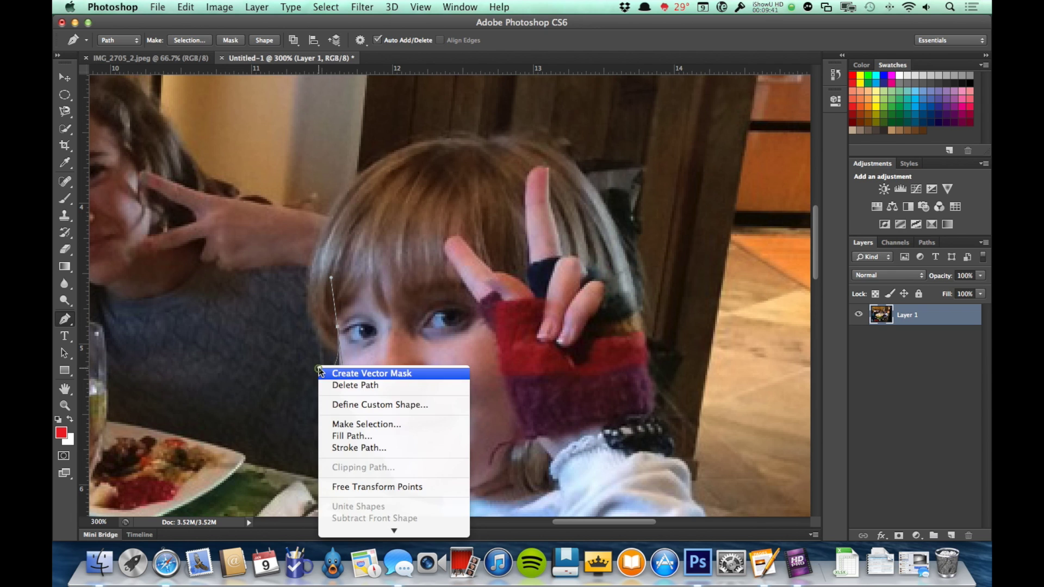
click(322, 373)
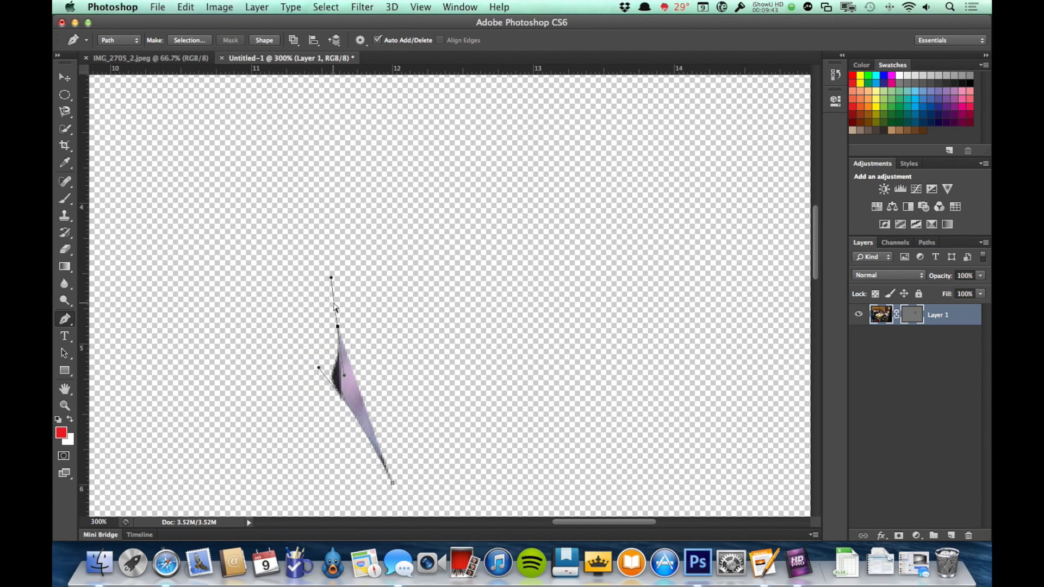
key(ctrl+z)
drag(414, 233, 516, 232)
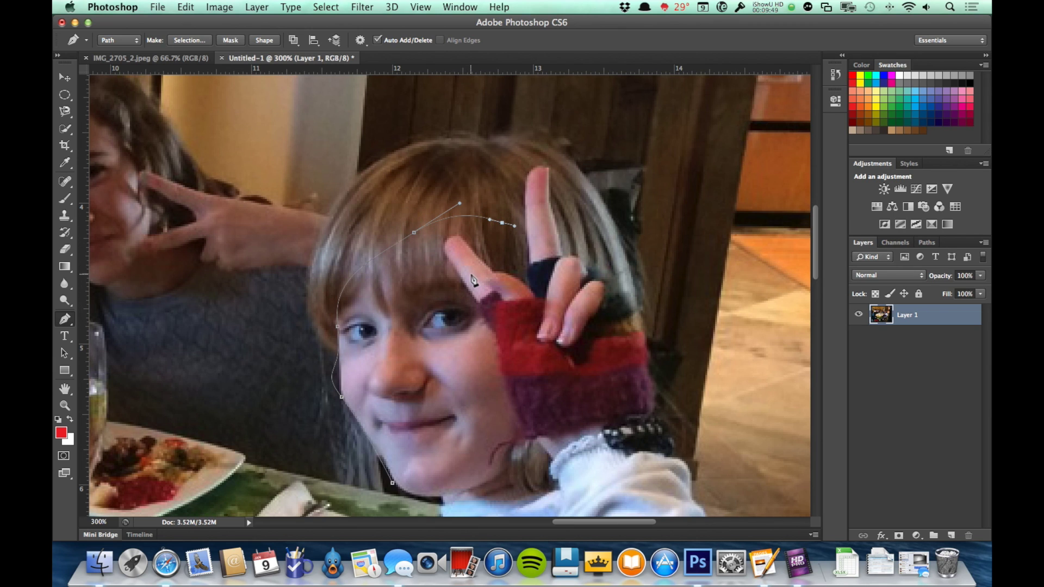
key(BackSpace)
key(BackSpace)
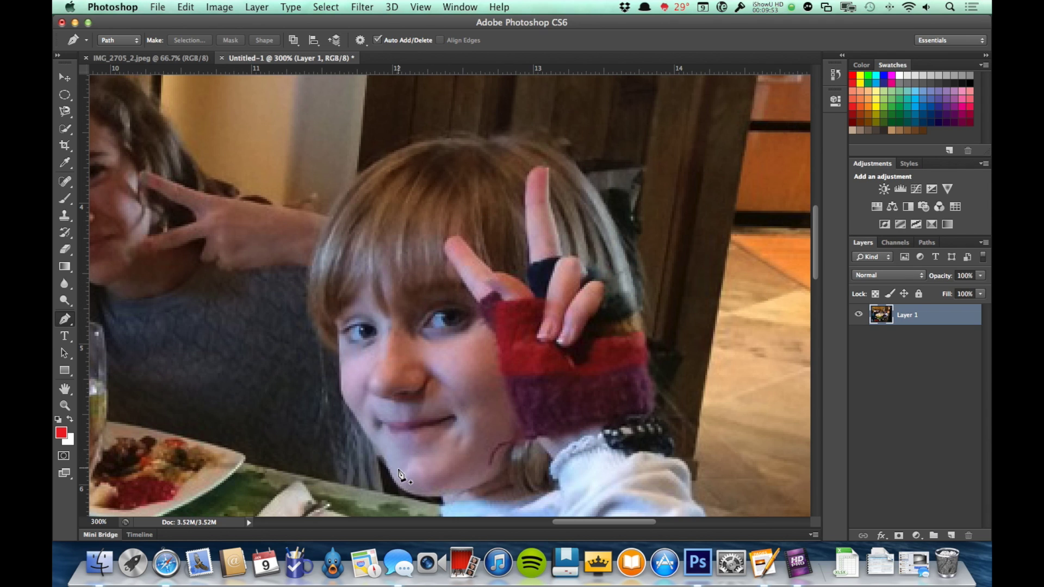
- Trace a pen path from the girl's chin up her cheek and along the lower edge of her fringe to the glove
click(402, 493)
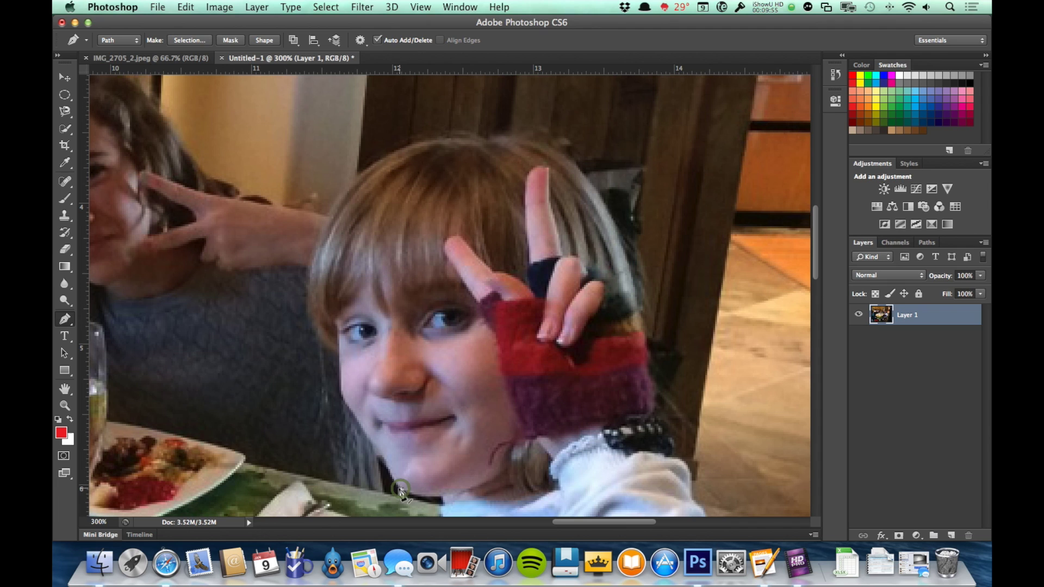
drag(343, 398, 340, 394)
click(340, 329)
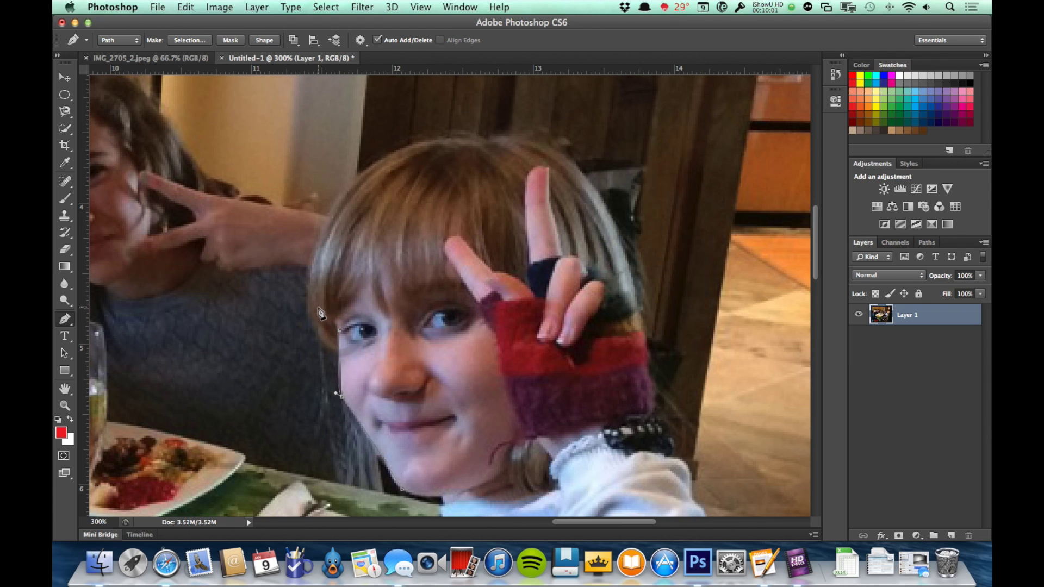
click(367, 285)
drag(390, 316, 450, 287)
click(438, 288)
click(468, 290)
- Continue the path down the glove's inner edge and around the jaw, closing it at the starting point on the chin
click(523, 435)
drag(523, 435, 498, 478)
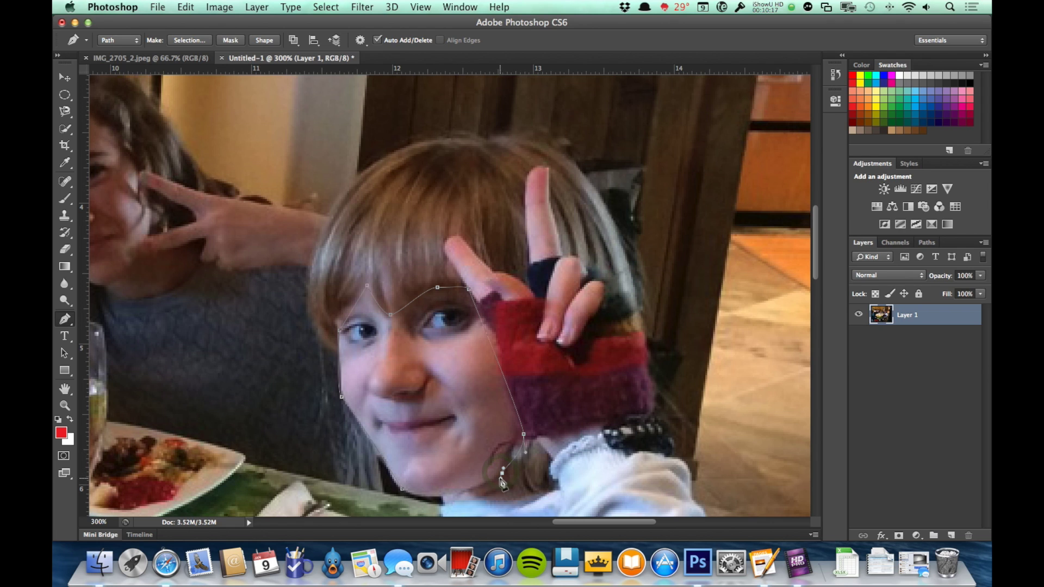
click(401, 490)
drag(401, 489, 376, 483)
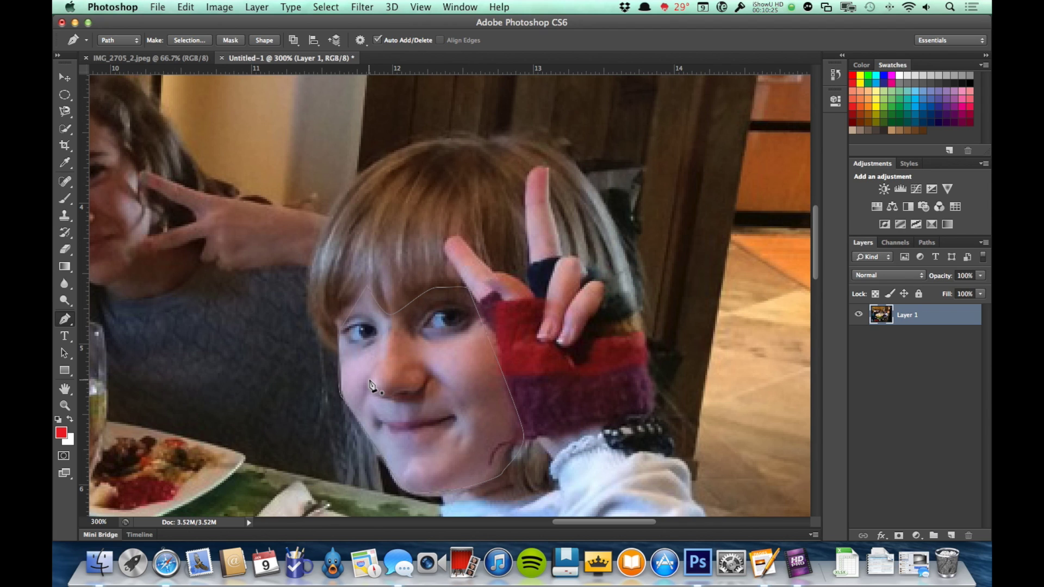
- Convert the closed face path into a new anti-aliased selection with a feather radius of 0 pixels
click(190, 40)
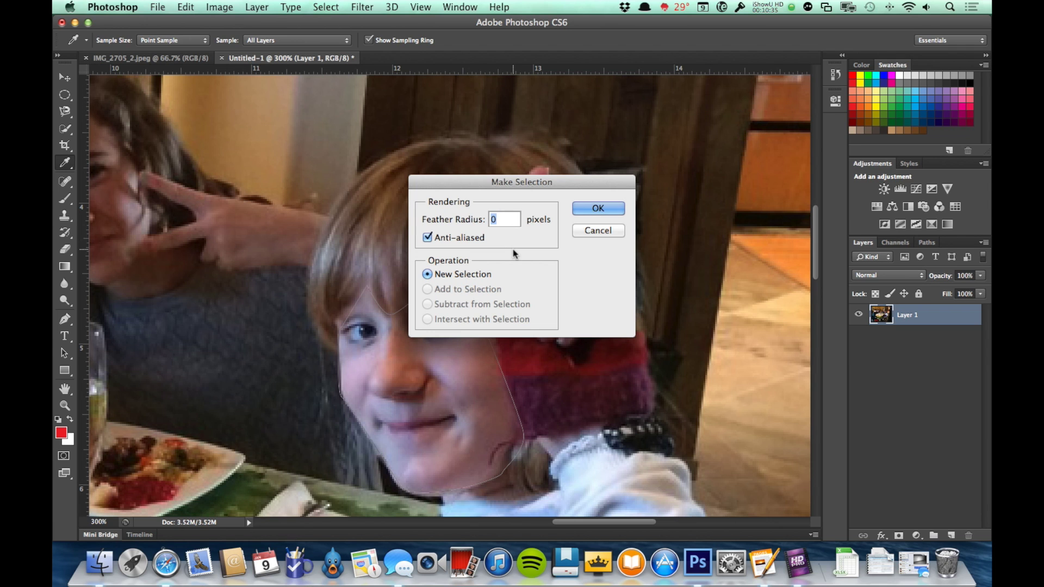
click(602, 206)
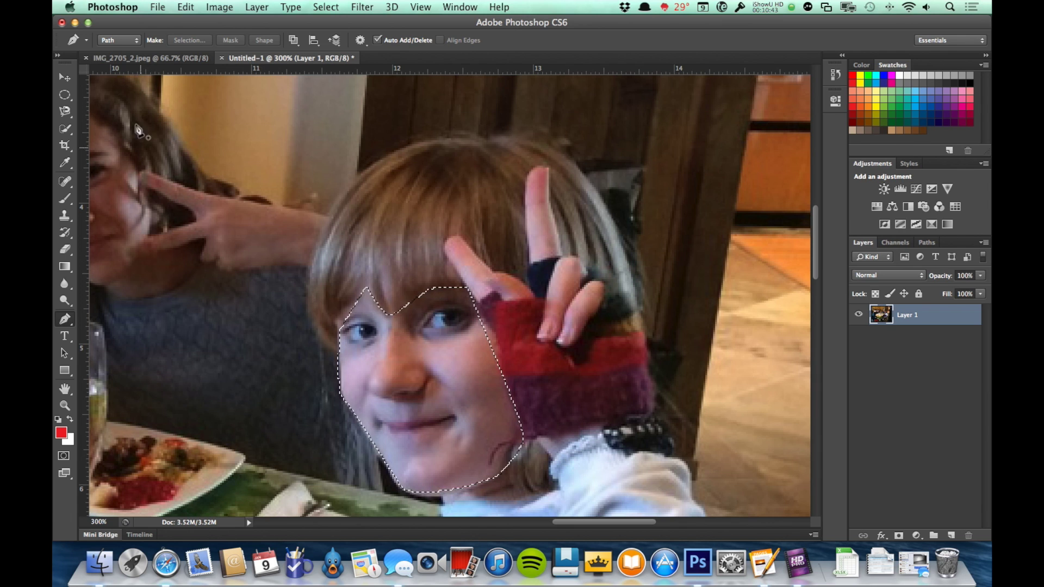
click(83, 41)
click(83, 42)
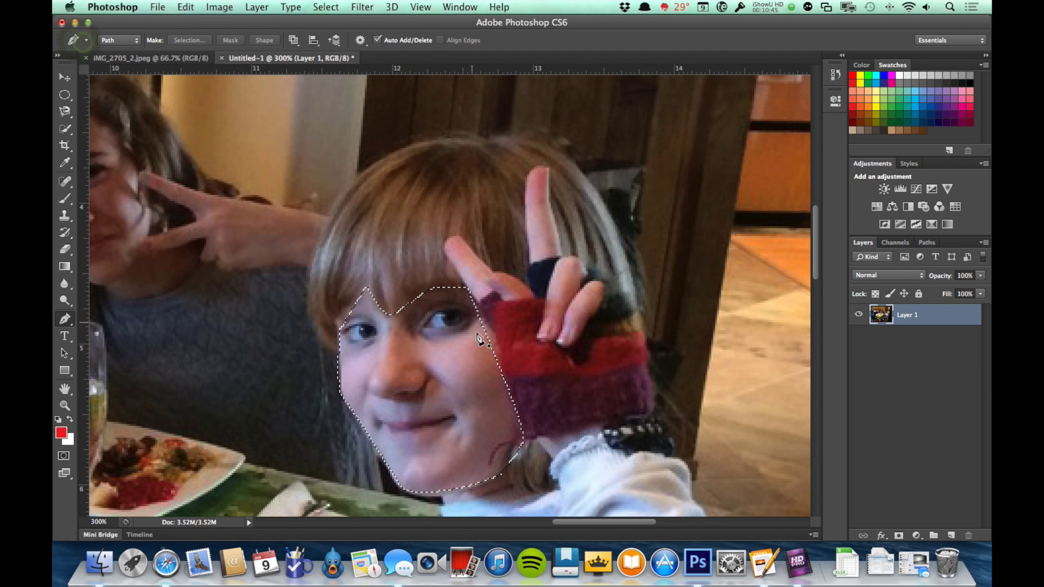